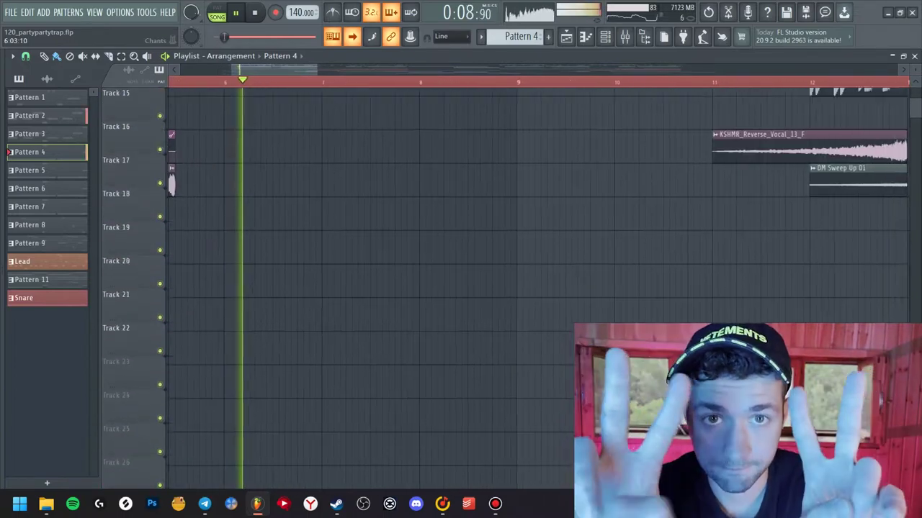
pyautogui.scroll(7, 432, 288)
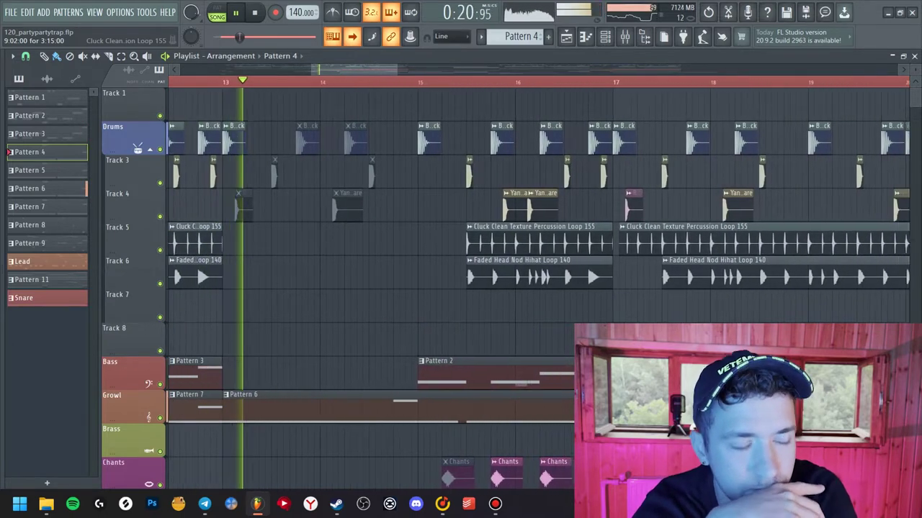
pyautogui.scroll(-5, 504, 252)
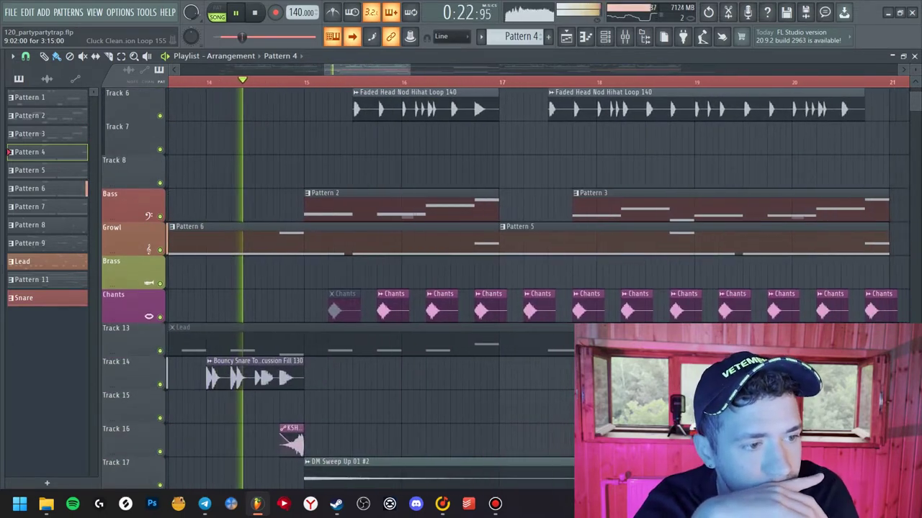
pyautogui.scroll(4, 504, 288)
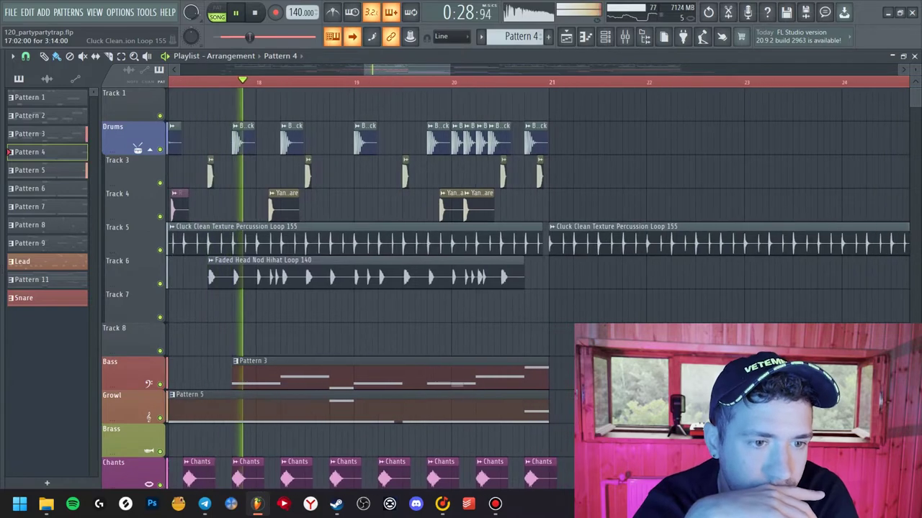
pyautogui.scroll(-5, 504, 288)
pyautogui.scroll(-2, 504, 288)
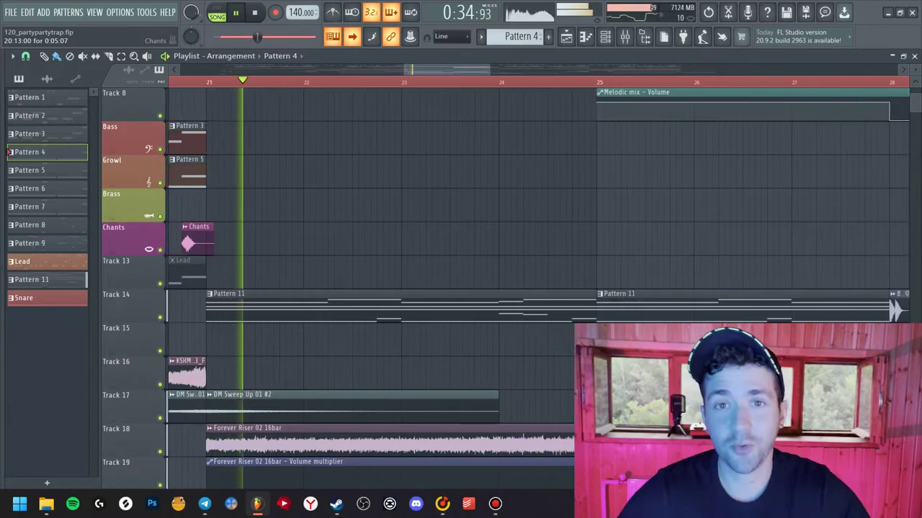
pyautogui.scroll(3, 504, 288)
pyautogui.scroll(-1, 504, 288)
pyautogui.scroll(-2, 504, 288)
pyautogui.scroll(-1, 504, 288)
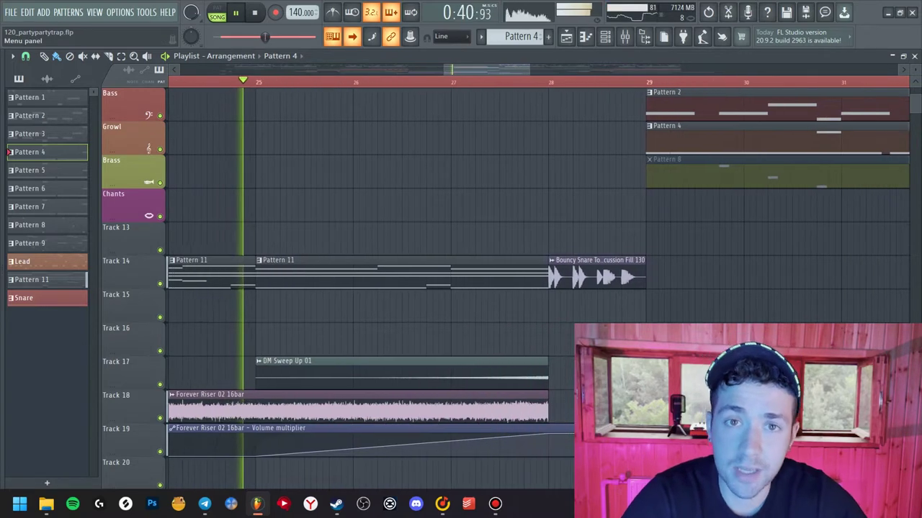
# Switch smart disable on for all plugins from the Tools macro commands.
pyautogui.click(146, 12)
pyautogui.moveTo(167, 12)
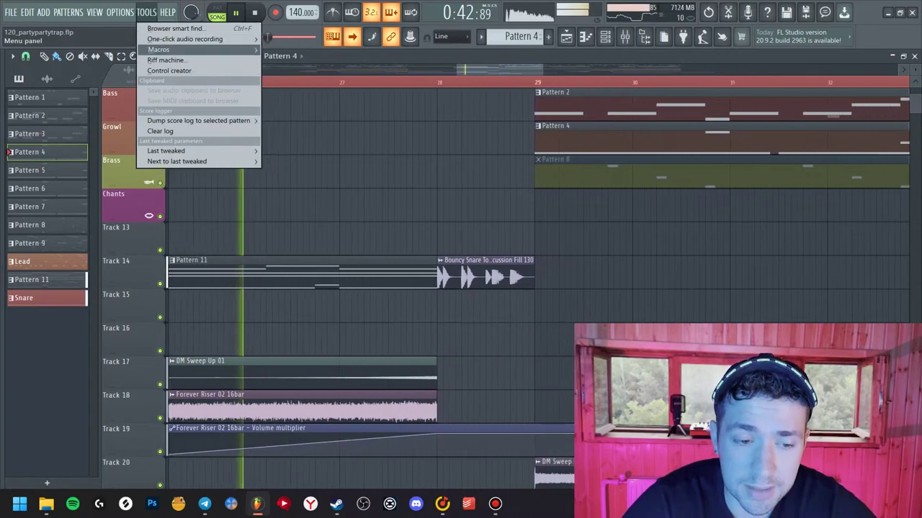
pyautogui.click(324, 130)
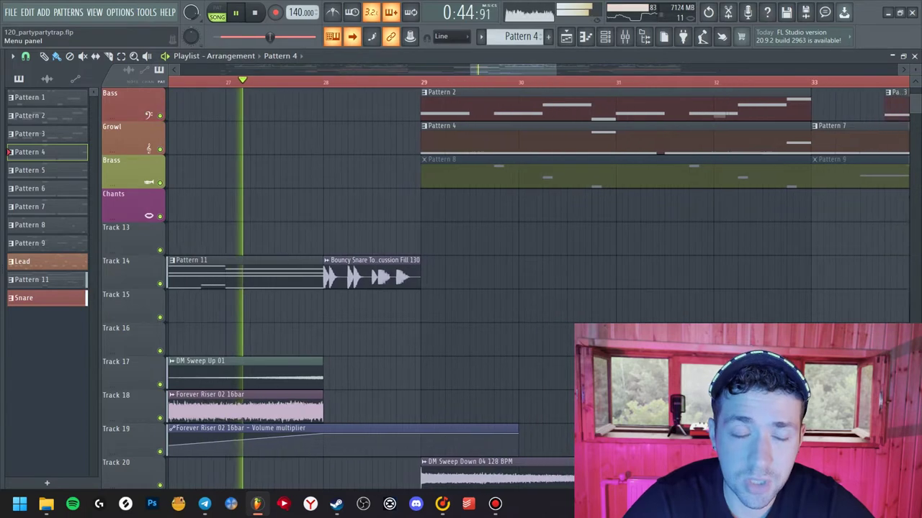
pyautogui.click(167, 13)
pyautogui.moveTo(146, 13)
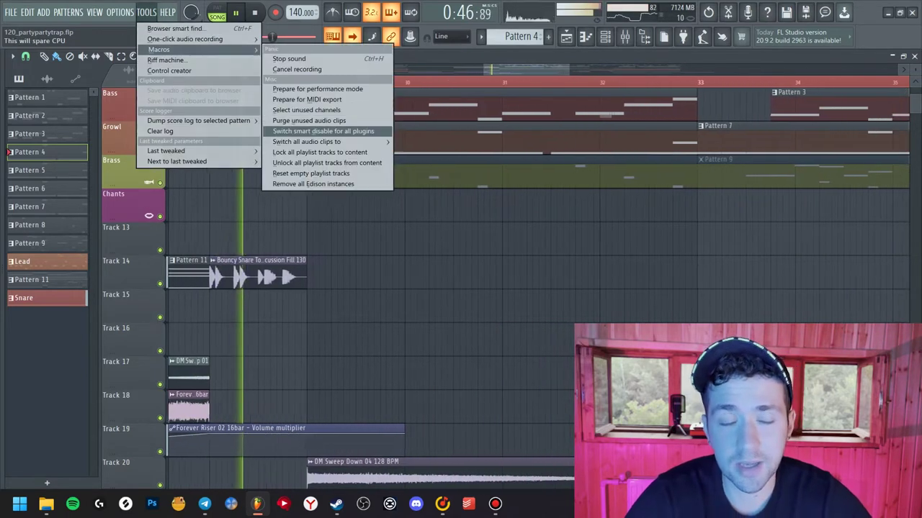
pyautogui.click(323, 131)
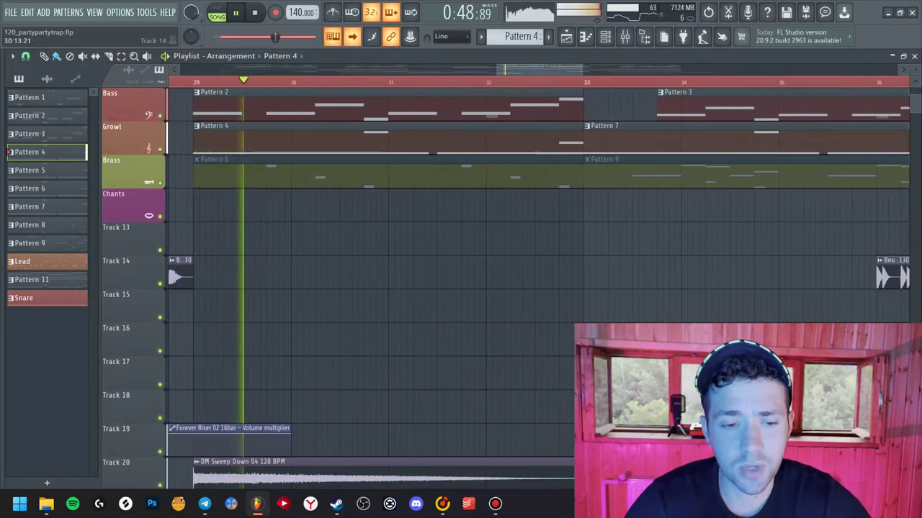
pyautogui.scroll(3, 324, 273)
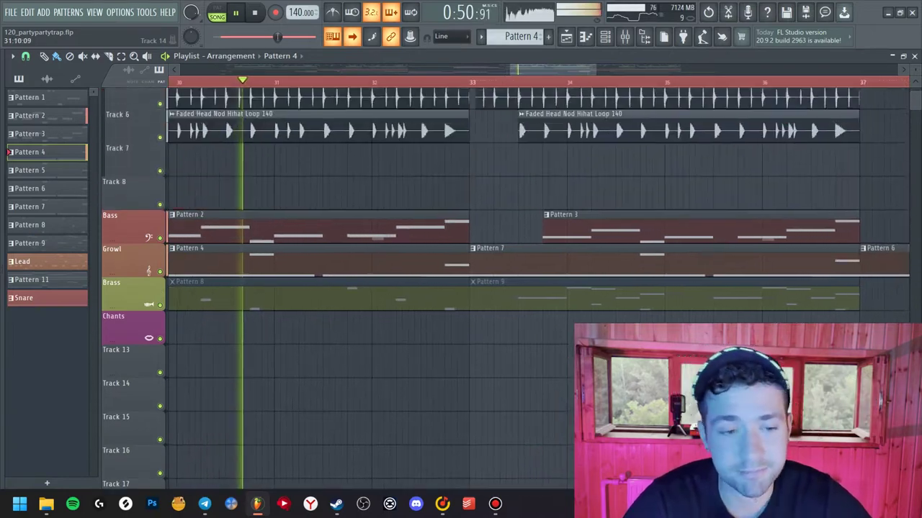
pyautogui.scroll(2, 324, 273)
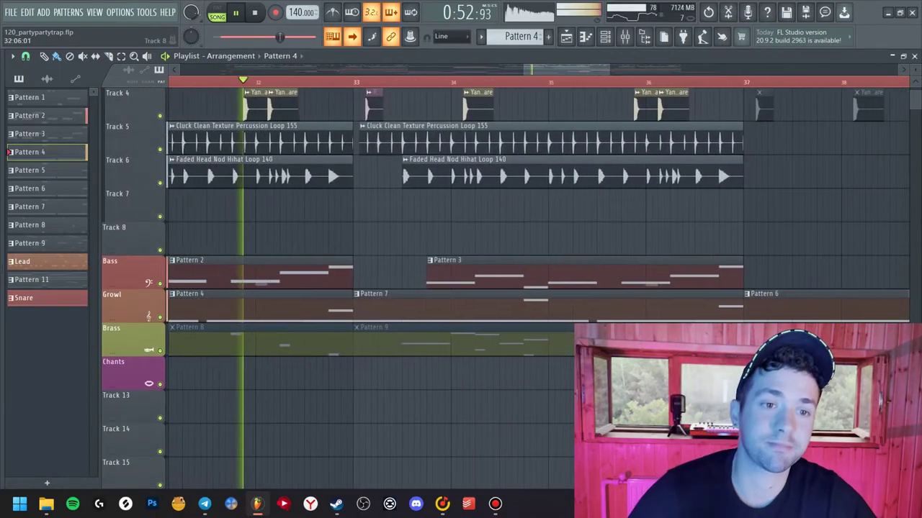
pyautogui.scroll(3, 137, 148)
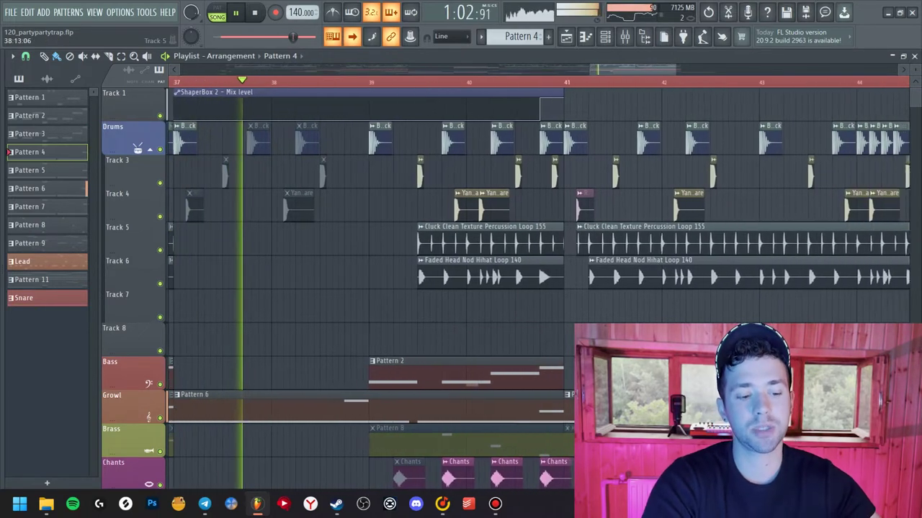
pyautogui.scroll(-1, 461, 288)
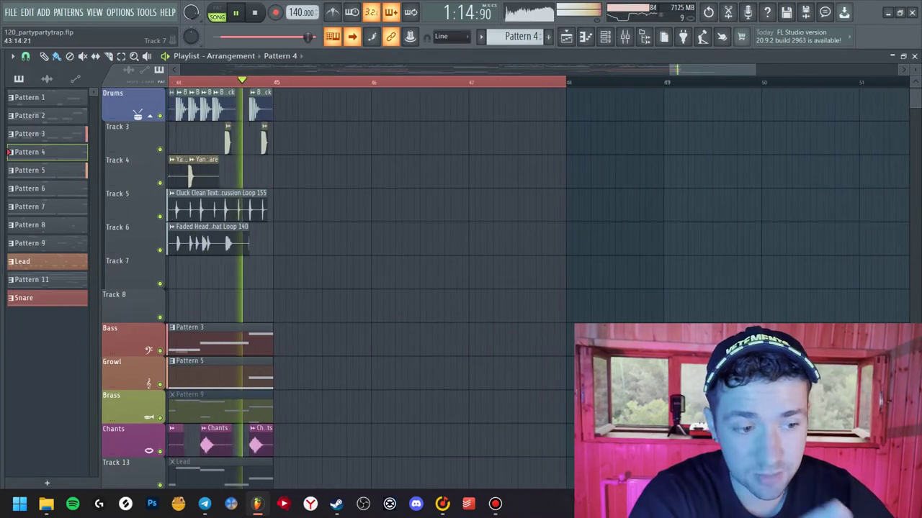
pyautogui.scroll(-5, 461, 216)
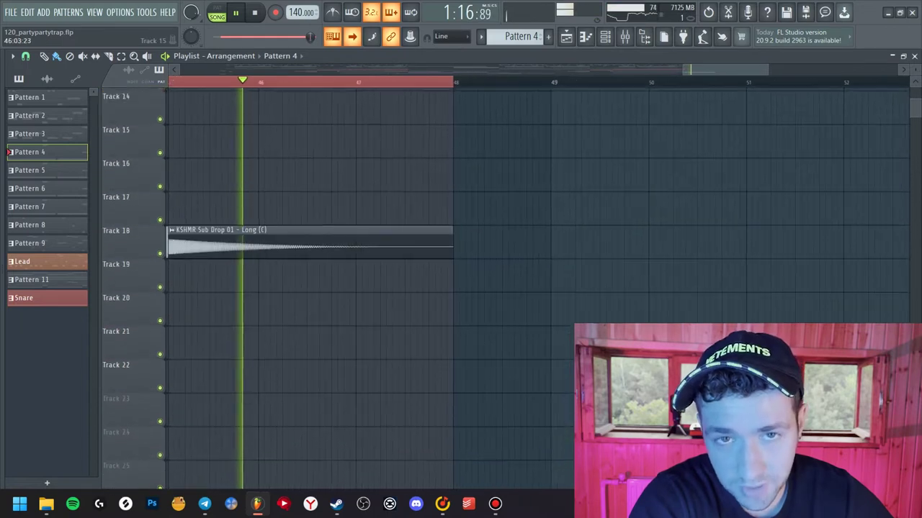
# Stop, solo Track 22, replay the song from the start, and show the mixer.
pyautogui.press('space')
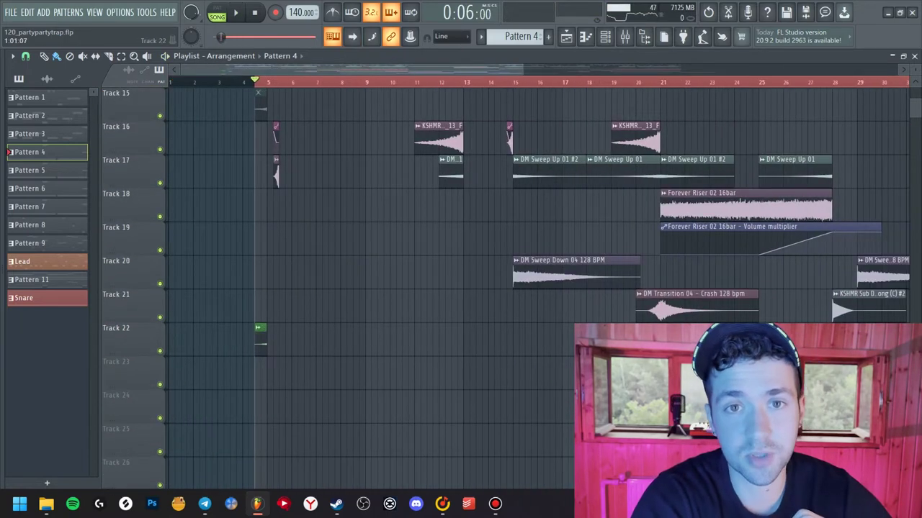
pyautogui.keyDown('ctrl'); pyautogui.click(160, 351); pyautogui.keyUp('ctrl')
pyautogui.press('space')
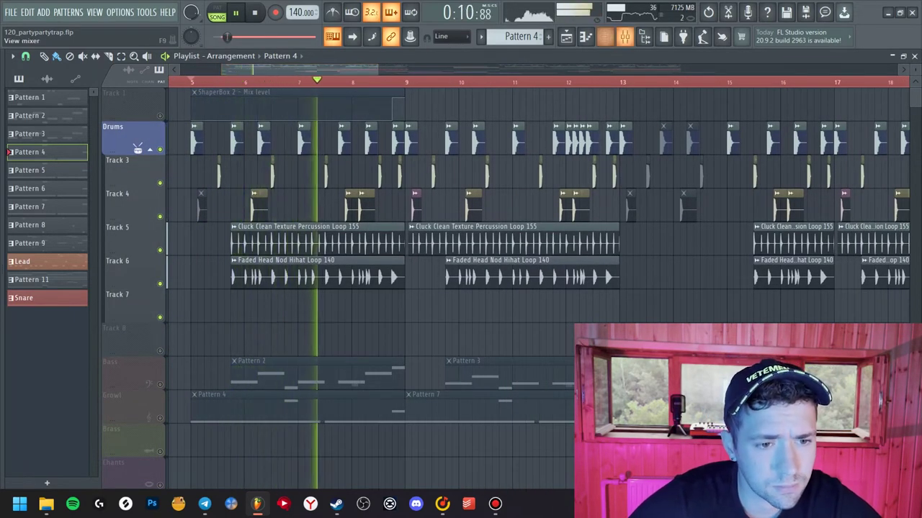
pyautogui.click(605, 36)
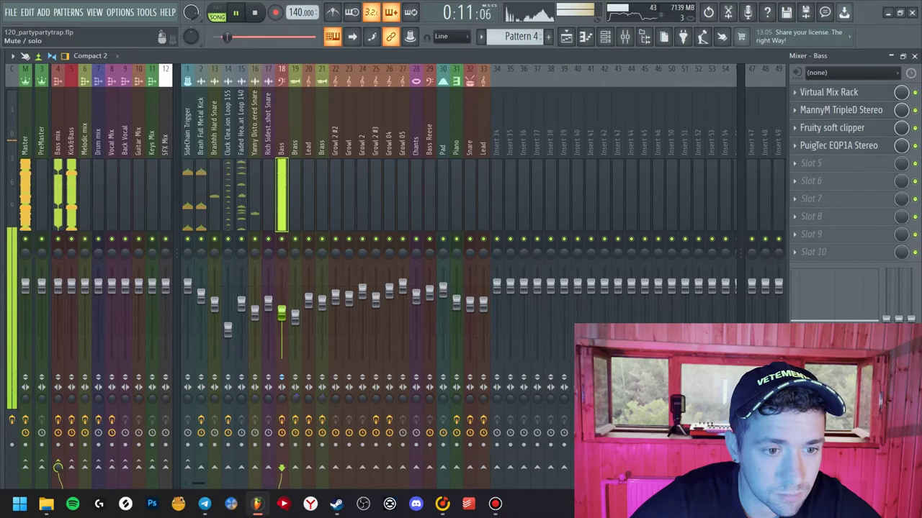
# Solo the Bass insert and view its Virtual Mix Rack and MannyM TripleD Stereo effects.
pyautogui.rightClick(281, 238)
pyautogui.click(828, 93)
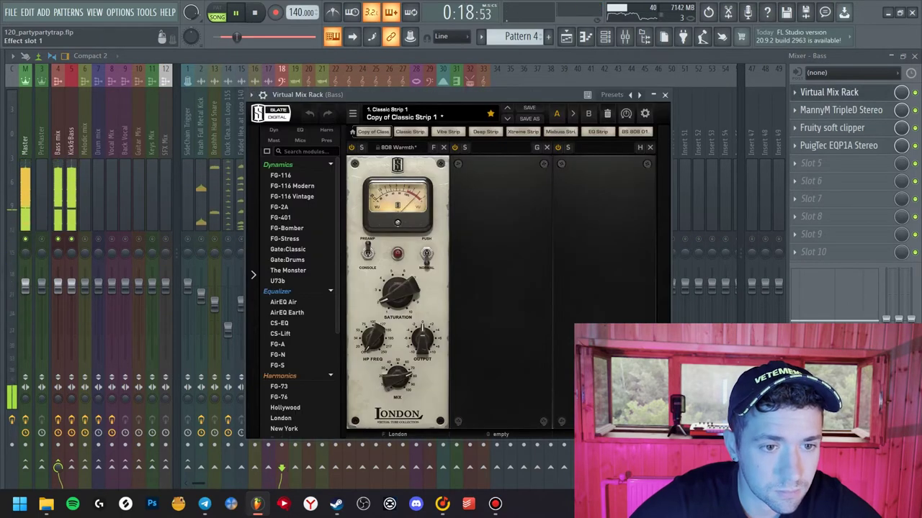
pyautogui.click(840, 110)
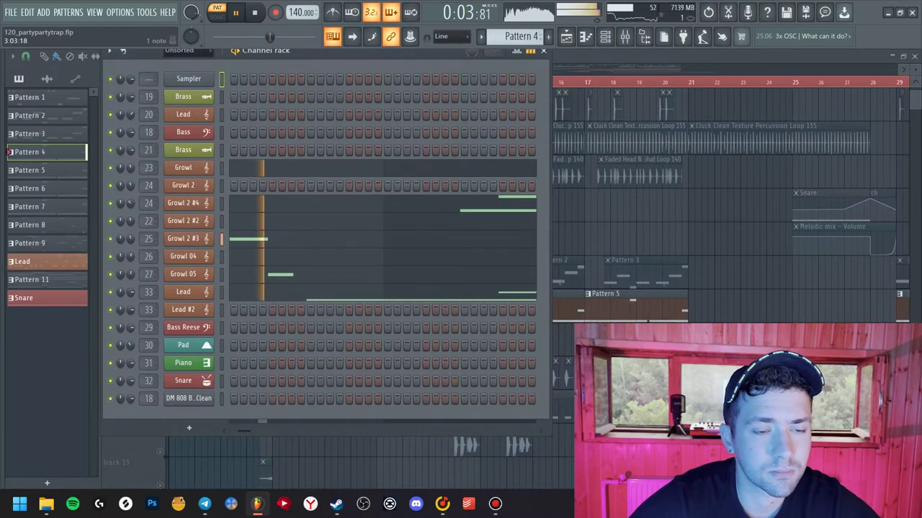
# Hide the Channel Rack and show the Mixer with the Master insert's effect chain.
pyautogui.press('F6')
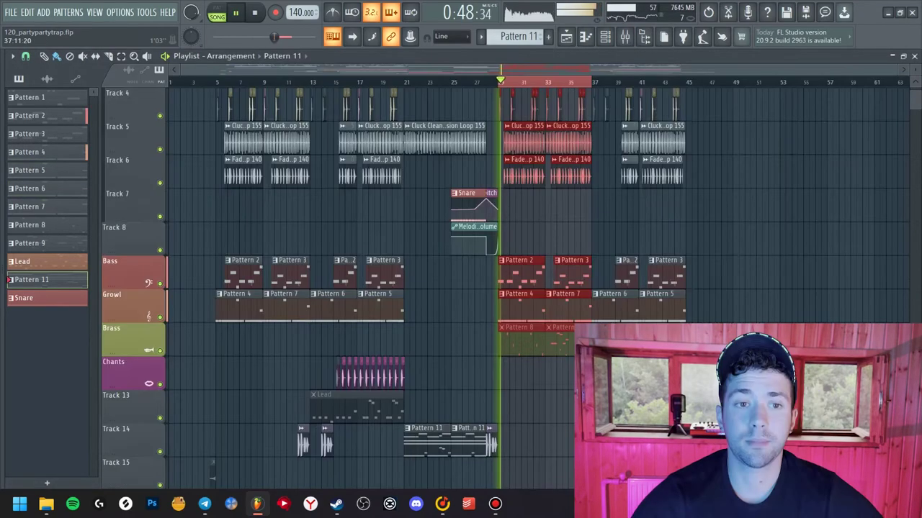
pyautogui.press('F9')
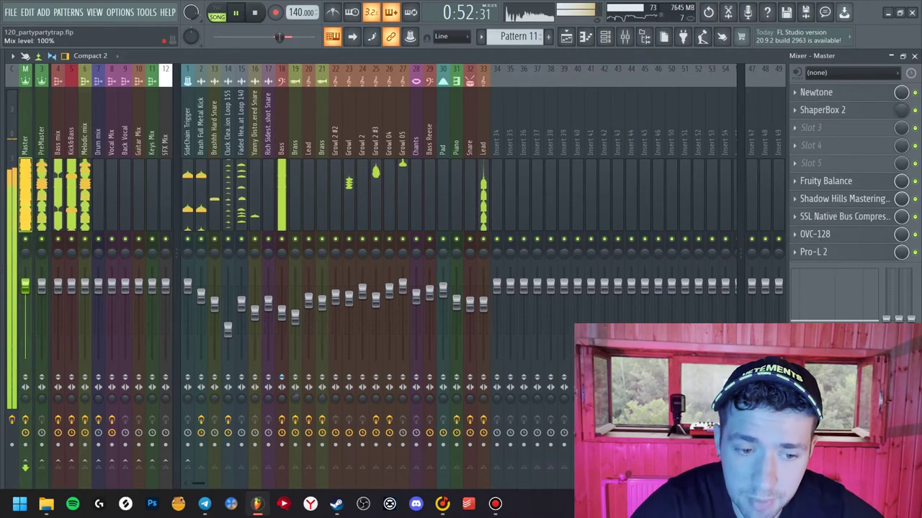
pyautogui.click(842, 199)
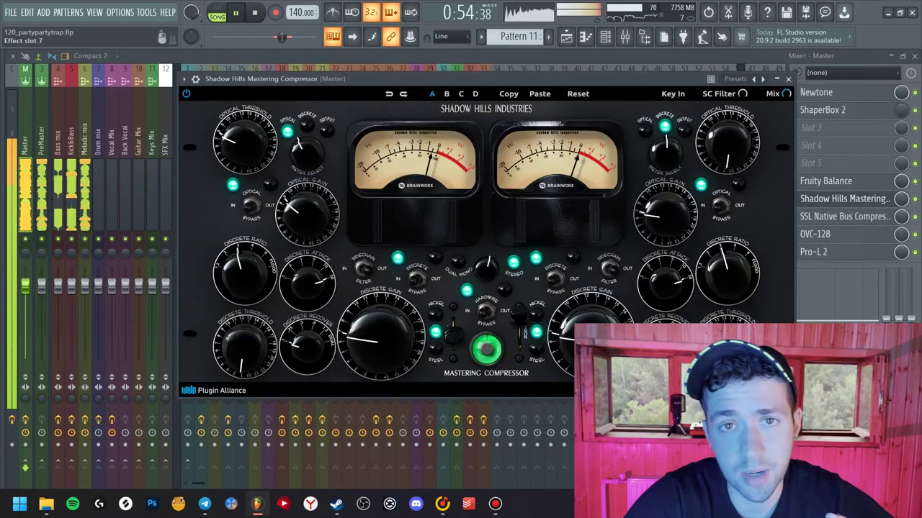
pyautogui.click(842, 199)
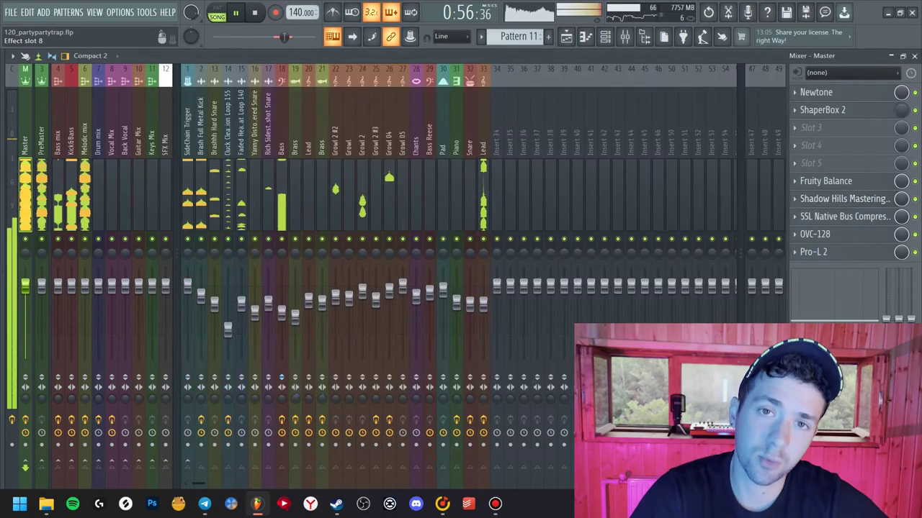
pyautogui.click(842, 216)
pyautogui.click(843, 216)
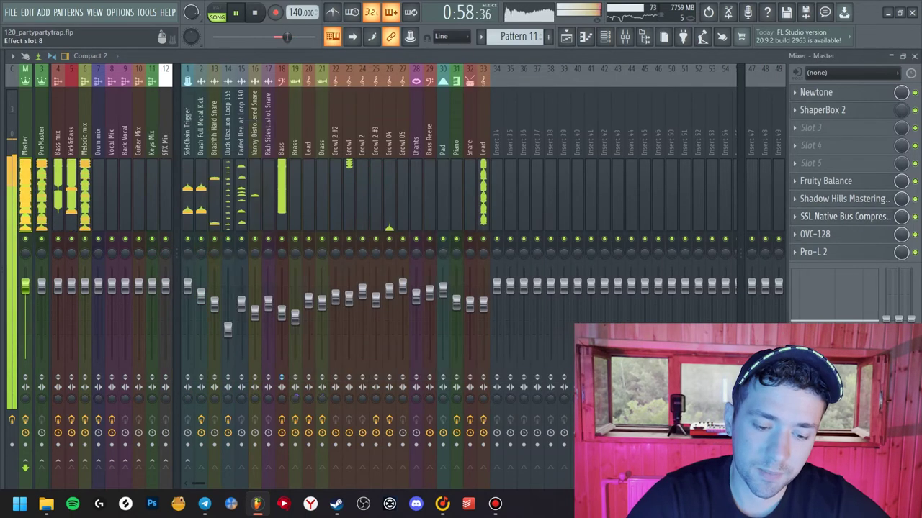
pyautogui.click(843, 234)
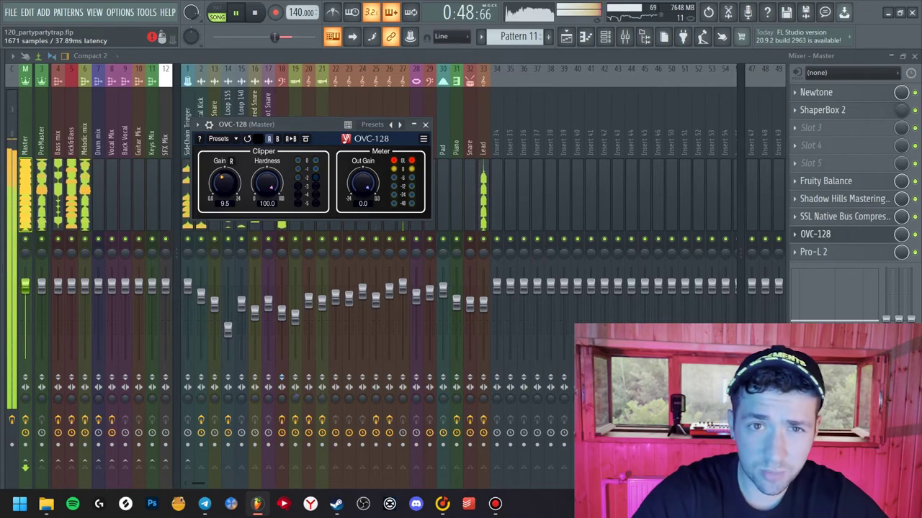
pyautogui.click(843, 234)
pyautogui.click(842, 252)
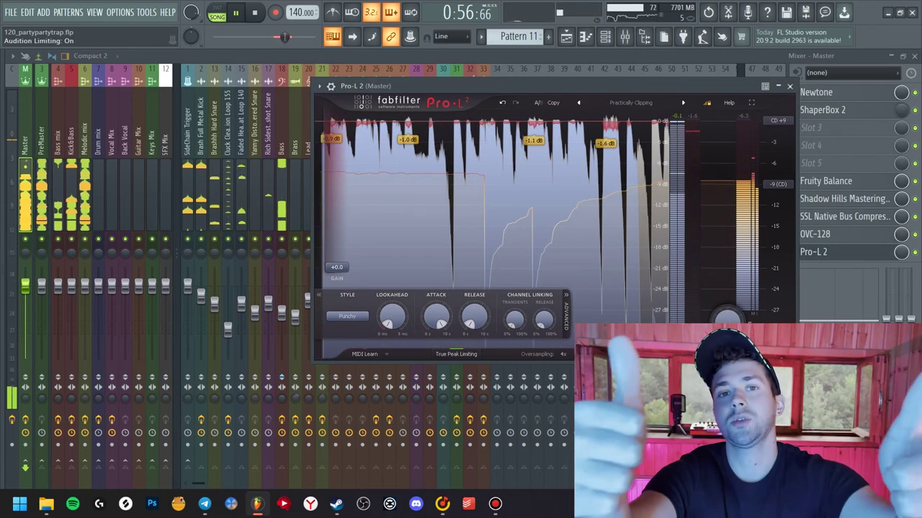
pyautogui.click(789, 86)
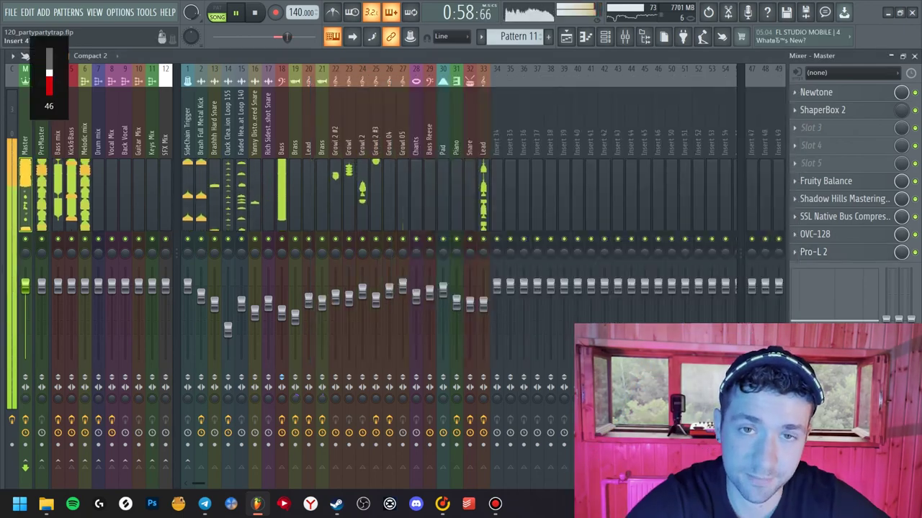